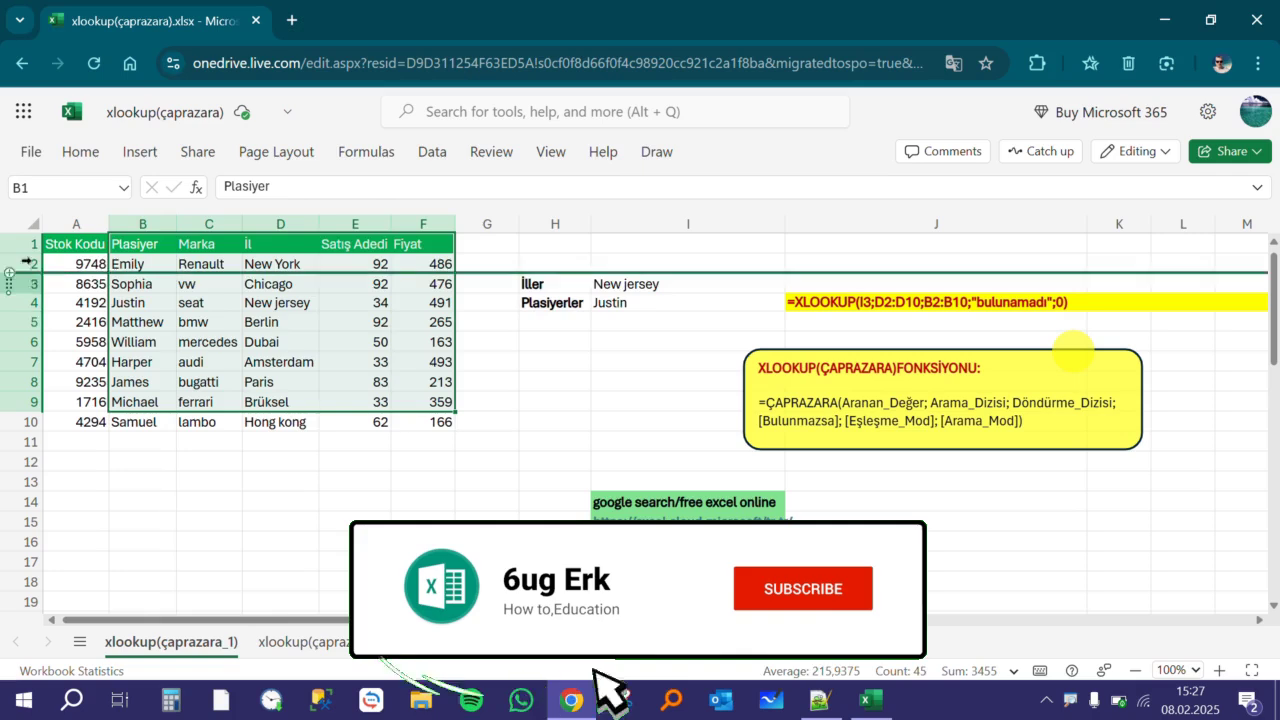
Step: Select blocks of the sales table, trying B1:F10, C1:F10 and A1:C10
{"action": "left_click_drag", "start_coordinate": [133, 240], "coordinate": [413, 403]}
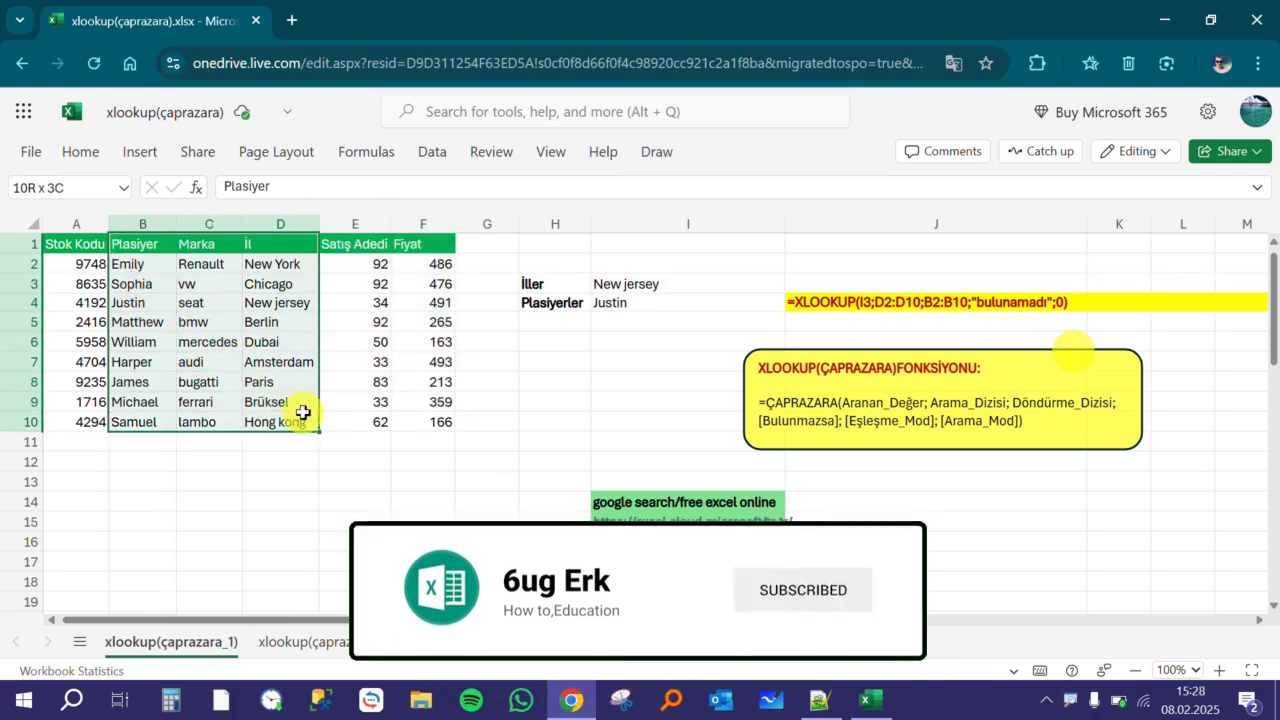
{"action": "left_click_drag", "start_coordinate": [413, 403], "coordinate": [418, 418]}
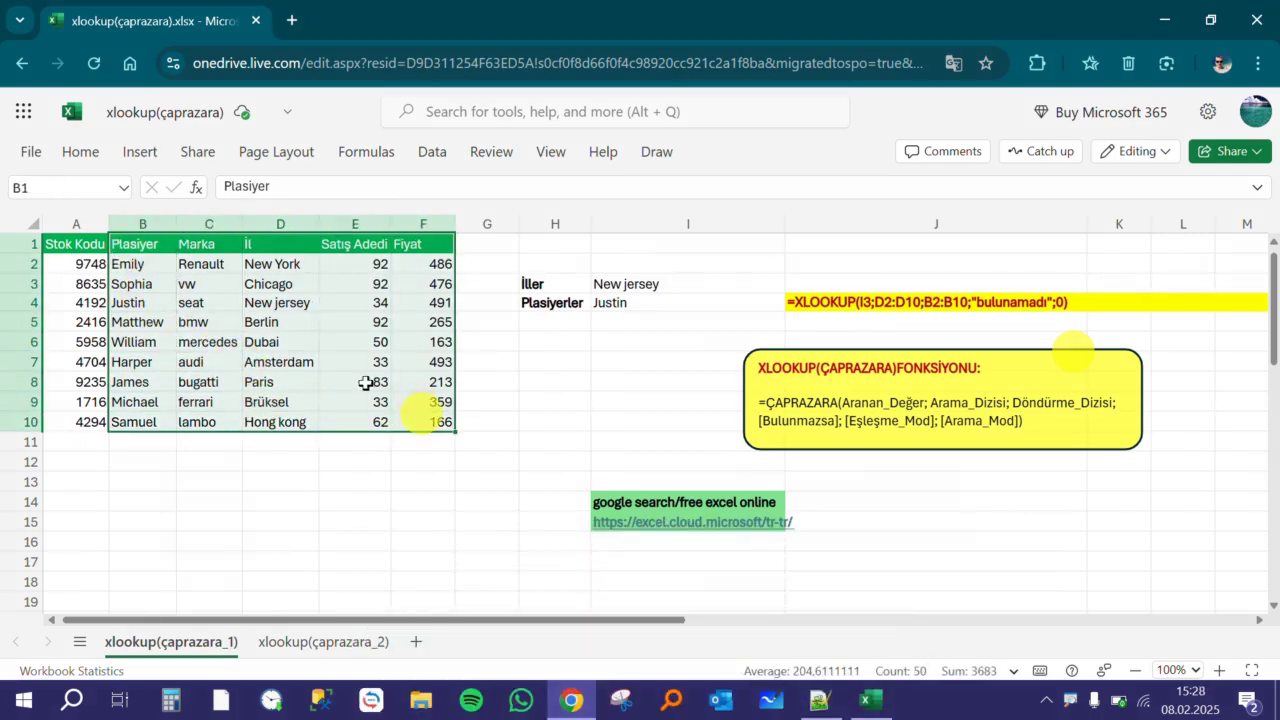
{"action": "left_click_drag", "start_coordinate": [152, 247], "coordinate": [440, 418]}
{"action": "mouse_move", "coordinate": [200, 245]}
{"action": "left_mouse_down"}
{"action": "mouse_move", "coordinate": [418, 401]}
{"action": "mouse_move", "coordinate": [420, 418]}
{"action": "left_mouse_up"}
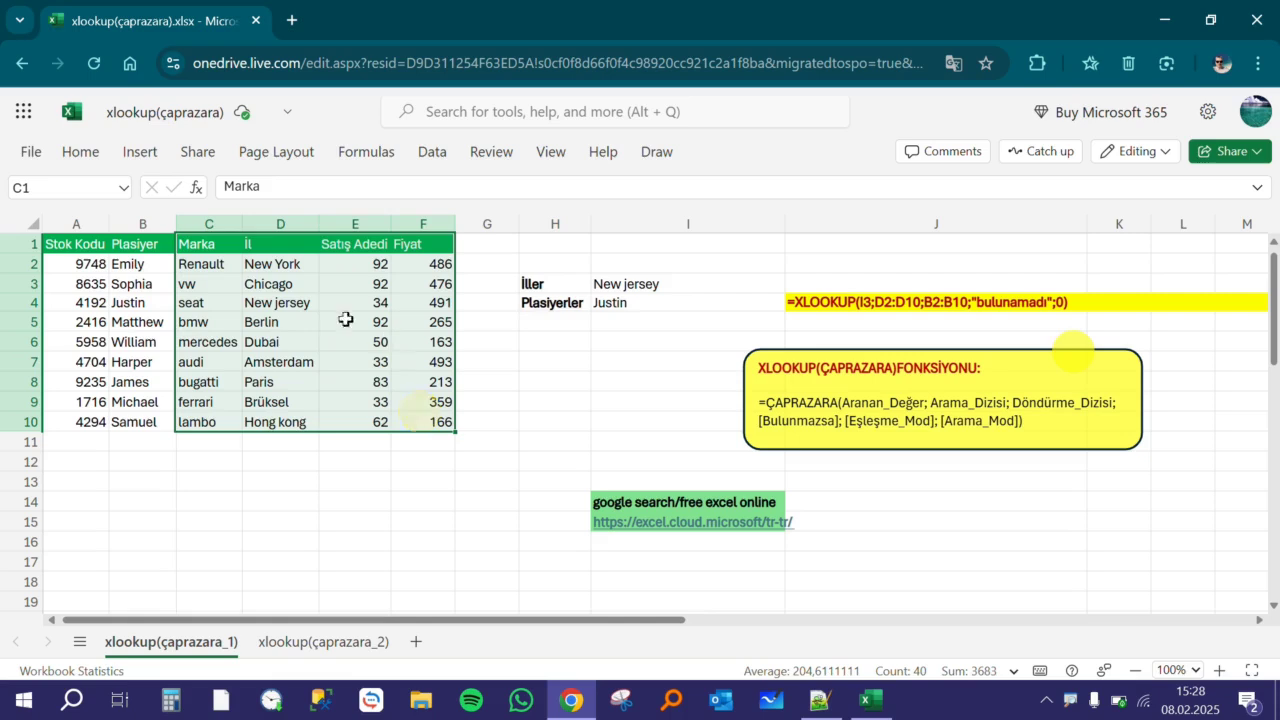
{"action": "left_click_drag", "start_coordinate": [205, 244], "coordinate": [421, 420]}
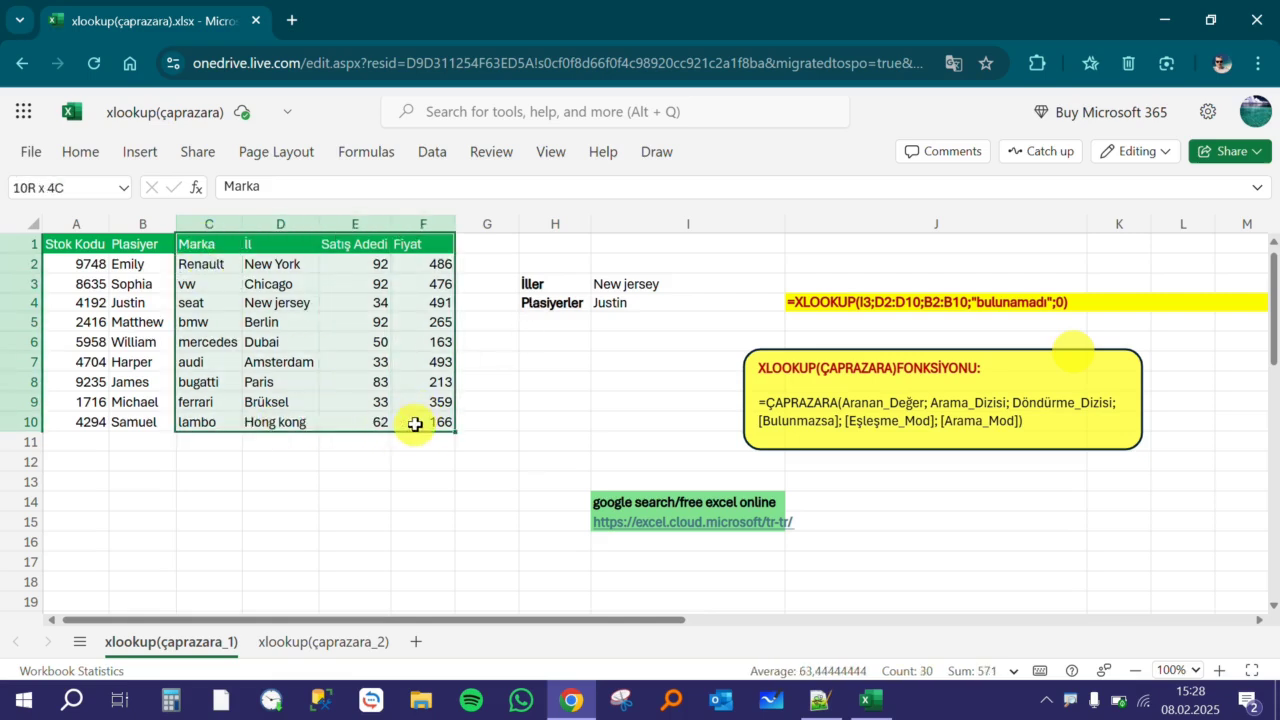
{"action": "mouse_move", "coordinate": [213, 248]}
{"action": "left_mouse_down"}
{"action": "mouse_move", "coordinate": [424, 404]}
{"action": "mouse_move", "coordinate": [424, 420]}
{"action": "left_mouse_up"}
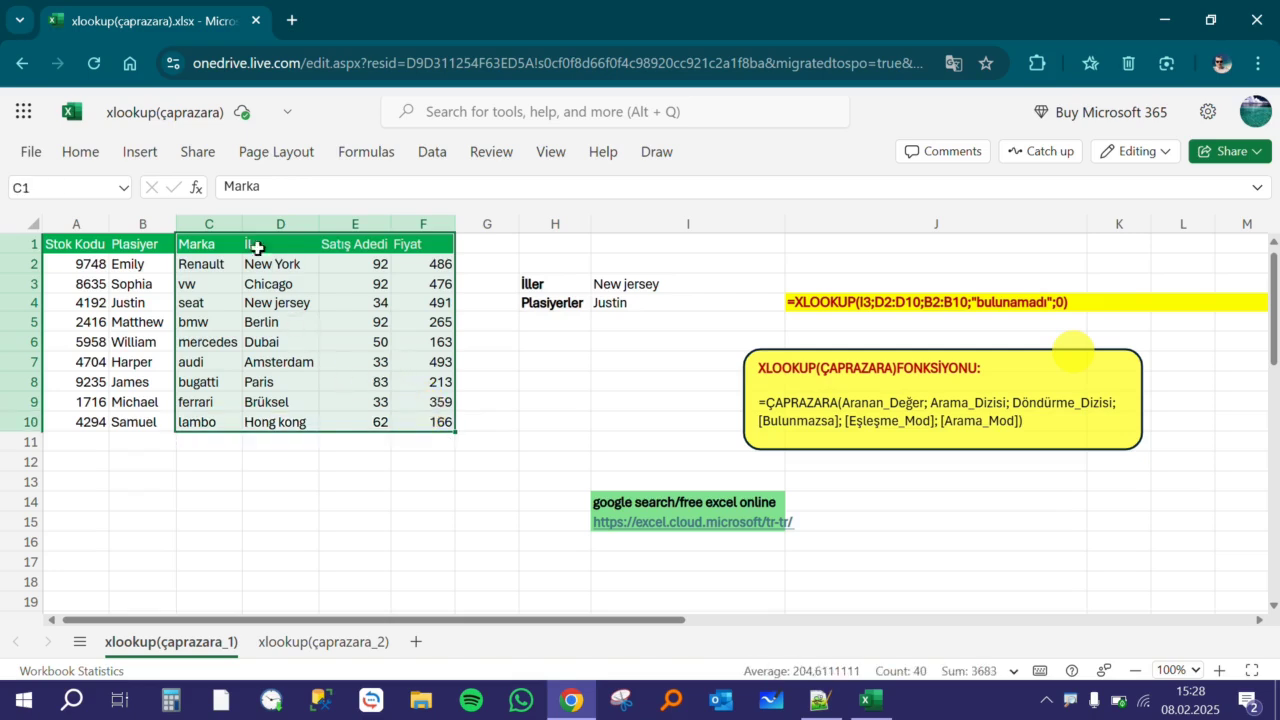
{"action": "left_click_drag", "start_coordinate": [212, 245], "coordinate": [44, 420]}
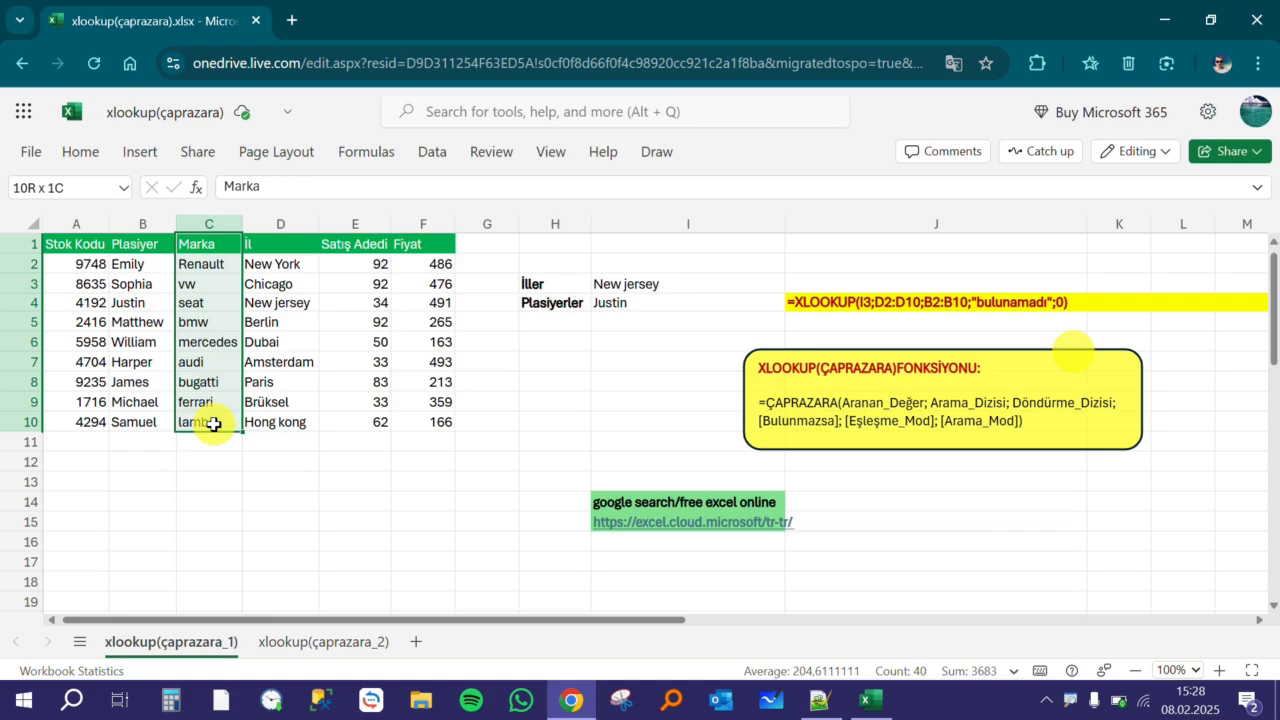
{"action": "left_click_drag", "start_coordinate": [206, 243], "coordinate": [72, 411]}
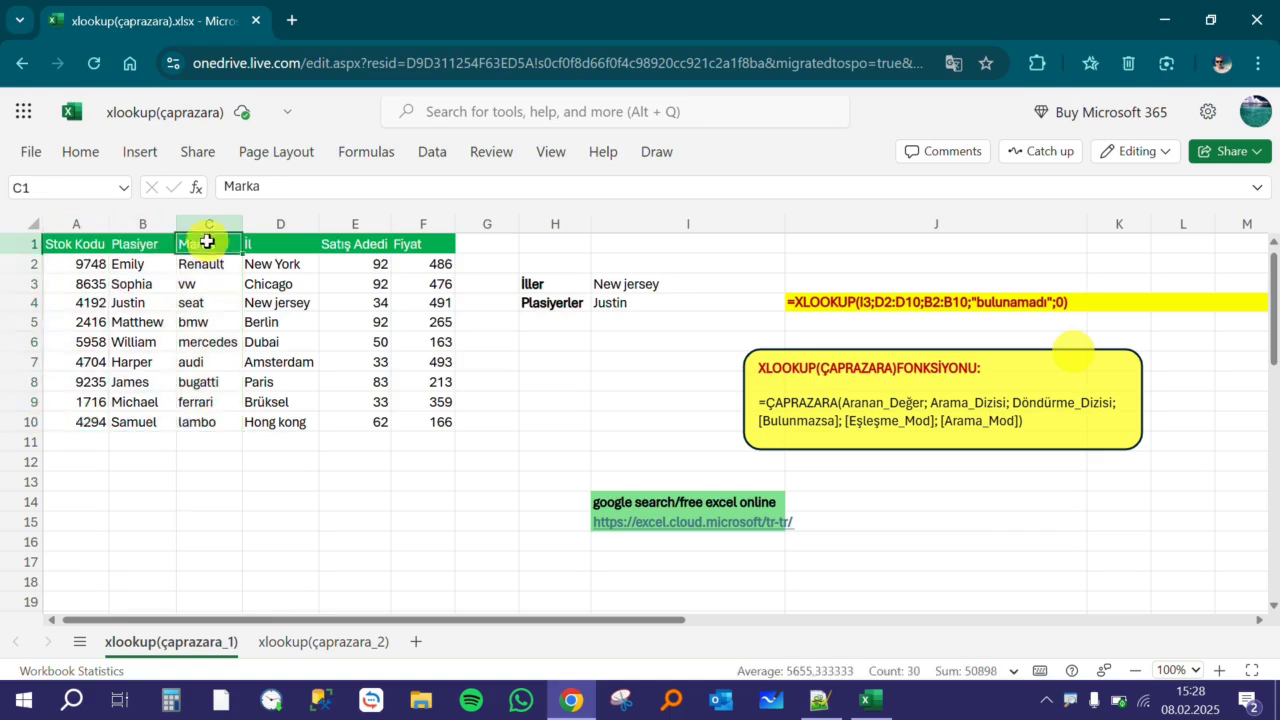
{"action": "left_click_drag", "start_coordinate": [206, 243], "coordinate": [462, 436]}
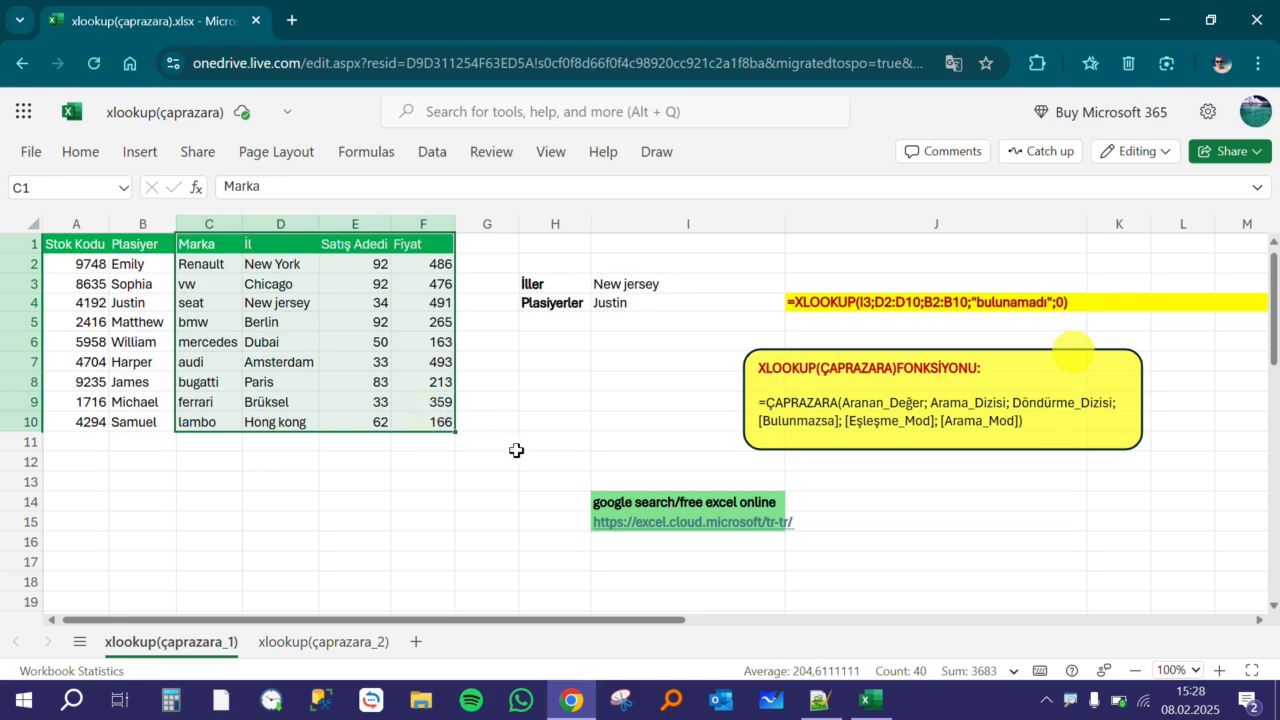
Step: Select the lookup cells H7, H8 and I7, ending on the Google search note in I14
{"action": "left_click", "coordinate": [524, 362]}
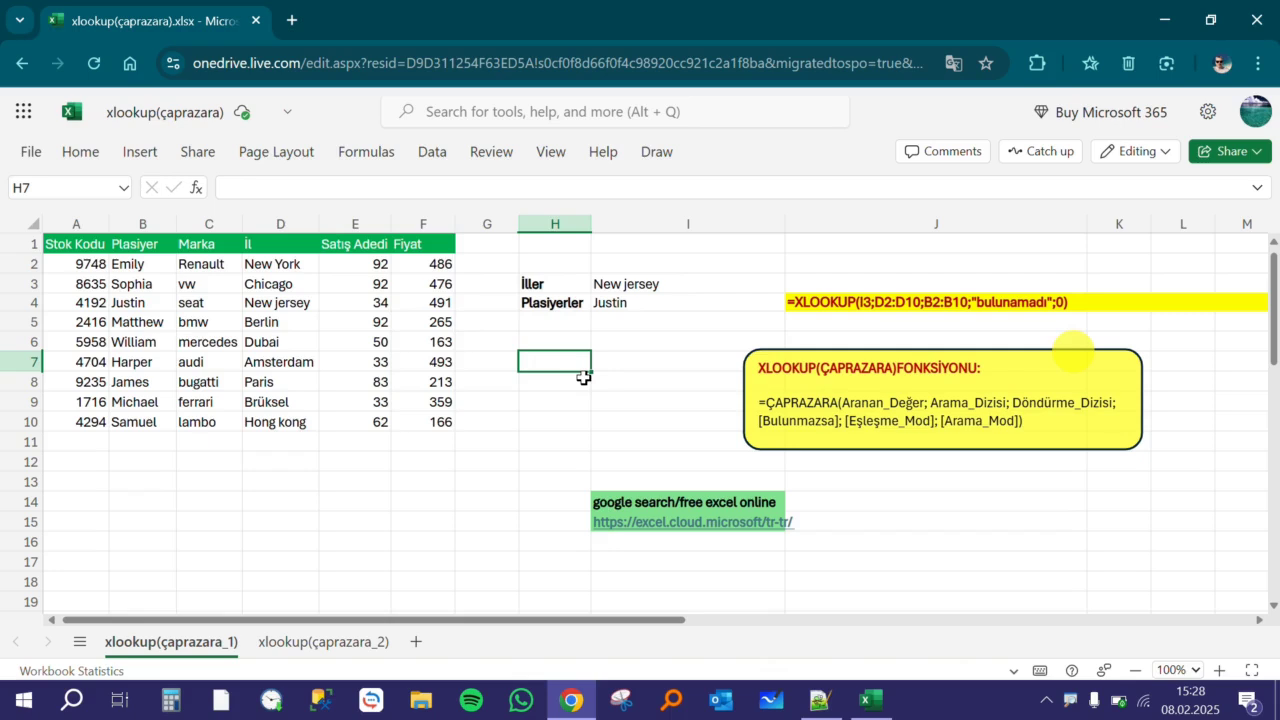
{"action": "left_click", "coordinate": [660, 342]}
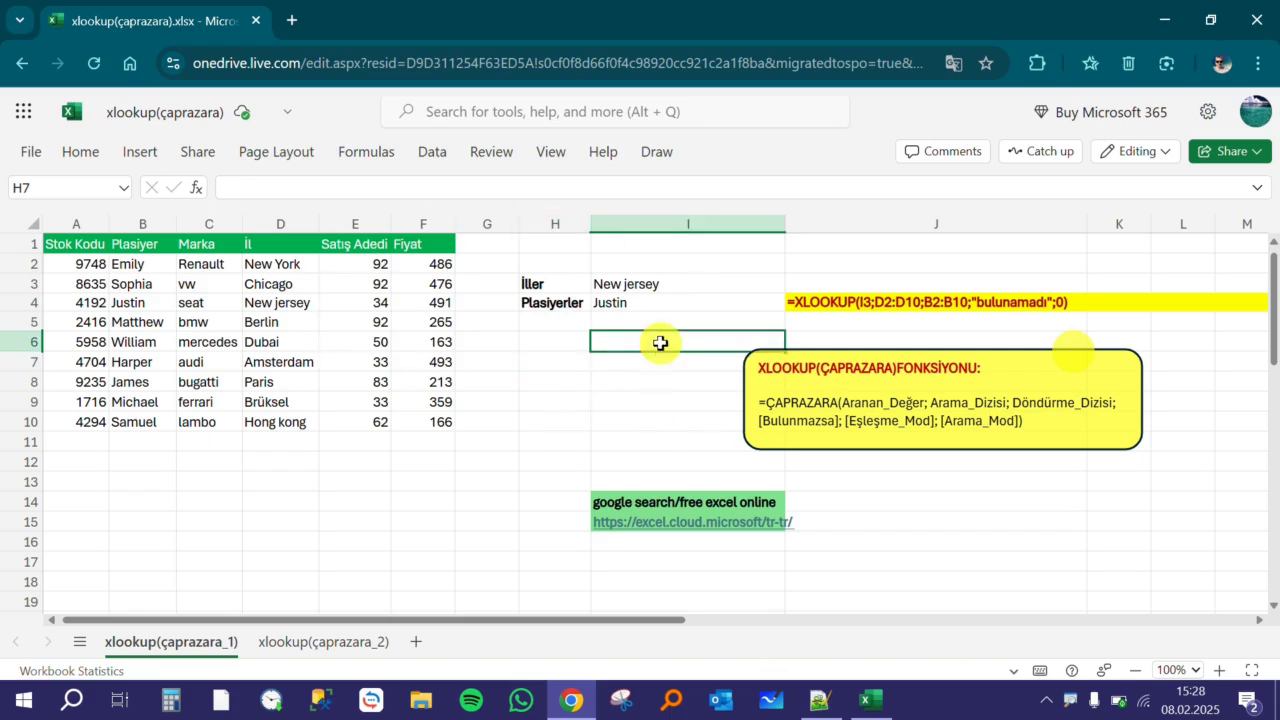
{"action": "left_click", "coordinate": [578, 380]}
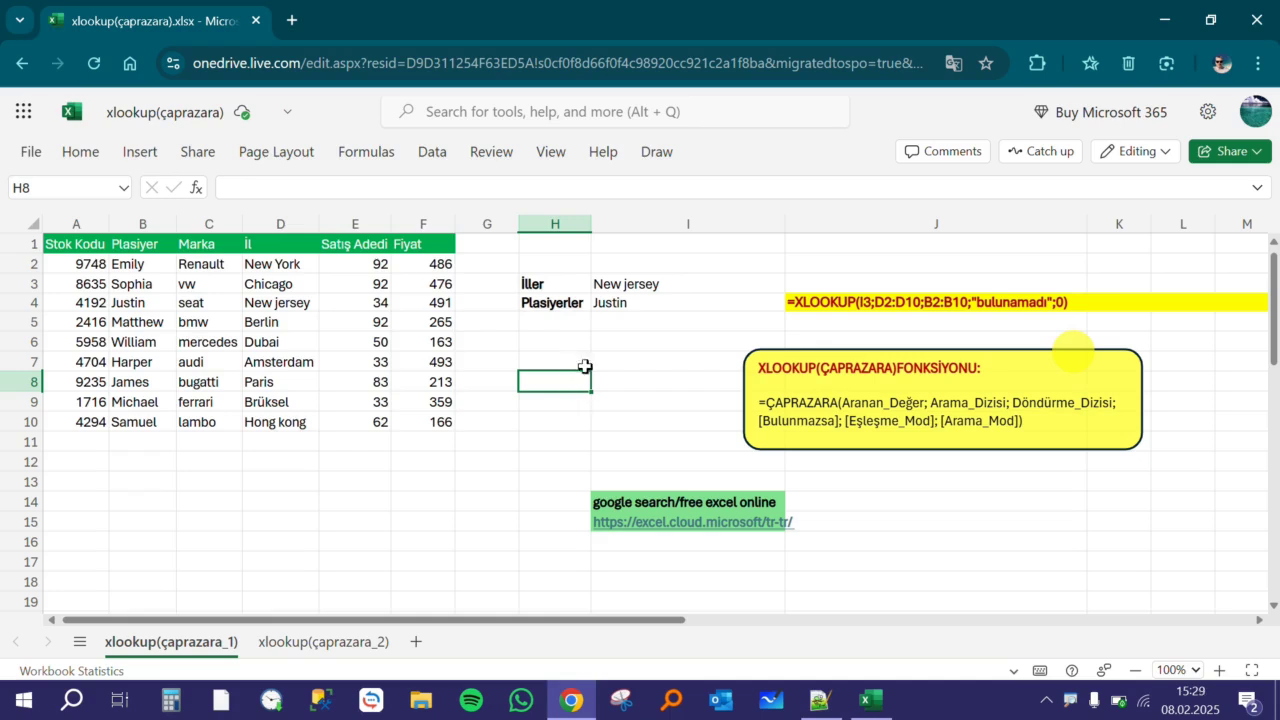
{"action": "left_click", "coordinate": [584, 362]}
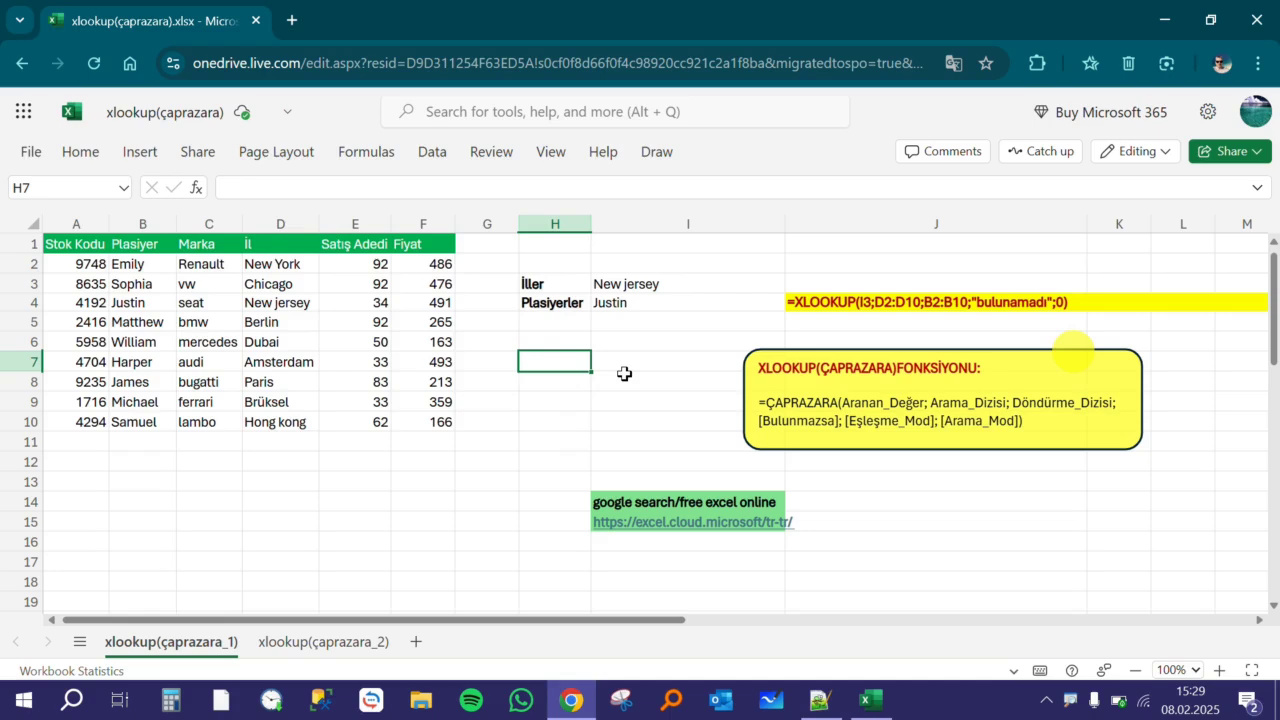
{"action": "left_click", "coordinate": [624, 373]}
{"action": "left_click", "coordinate": [584, 370]}
{"action": "left_click", "coordinate": [647, 365]}
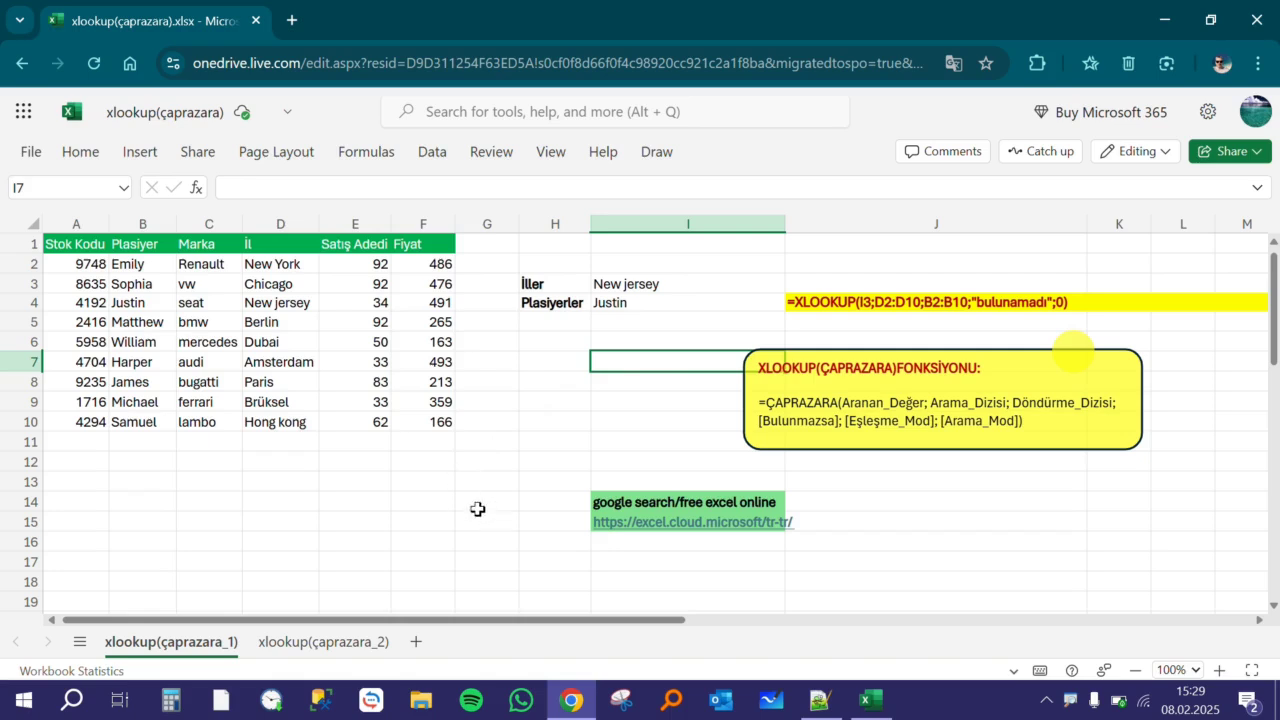
{"action": "left_click", "coordinate": [664, 500]}
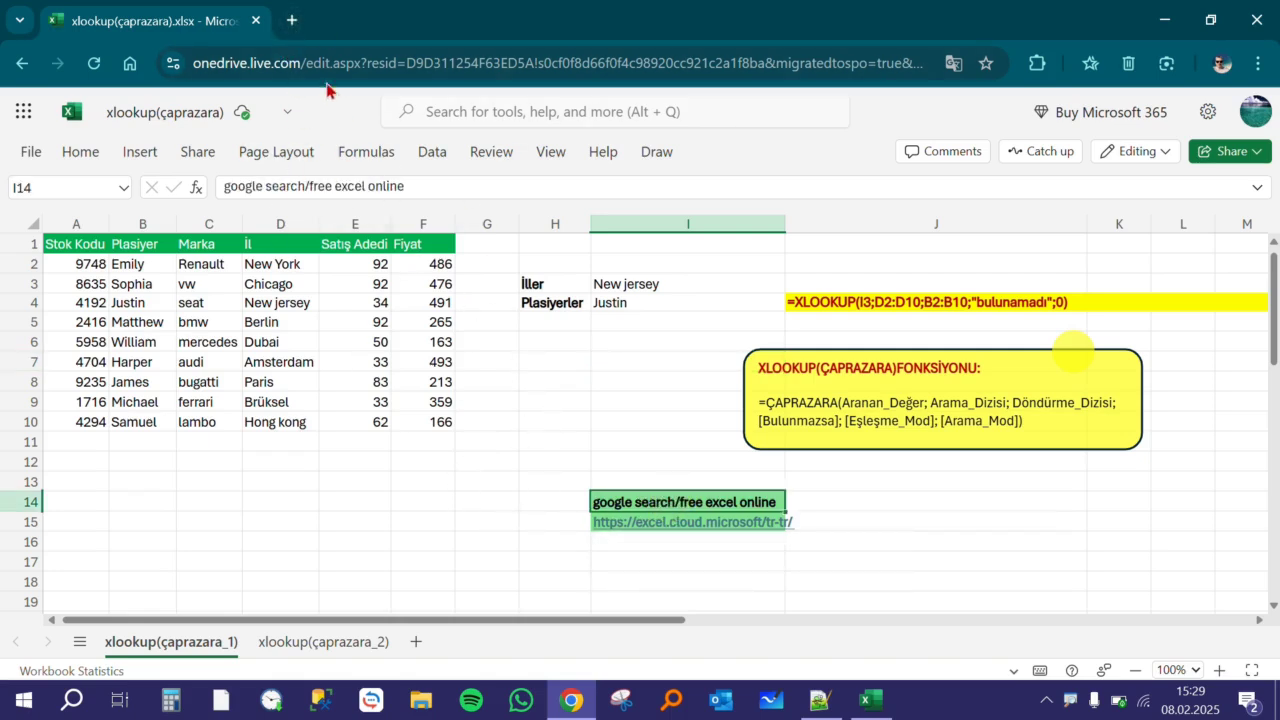
Step: Search Google for 'free excel online' in a new browser tab
{"action": "left_click", "coordinate": [291, 20]}
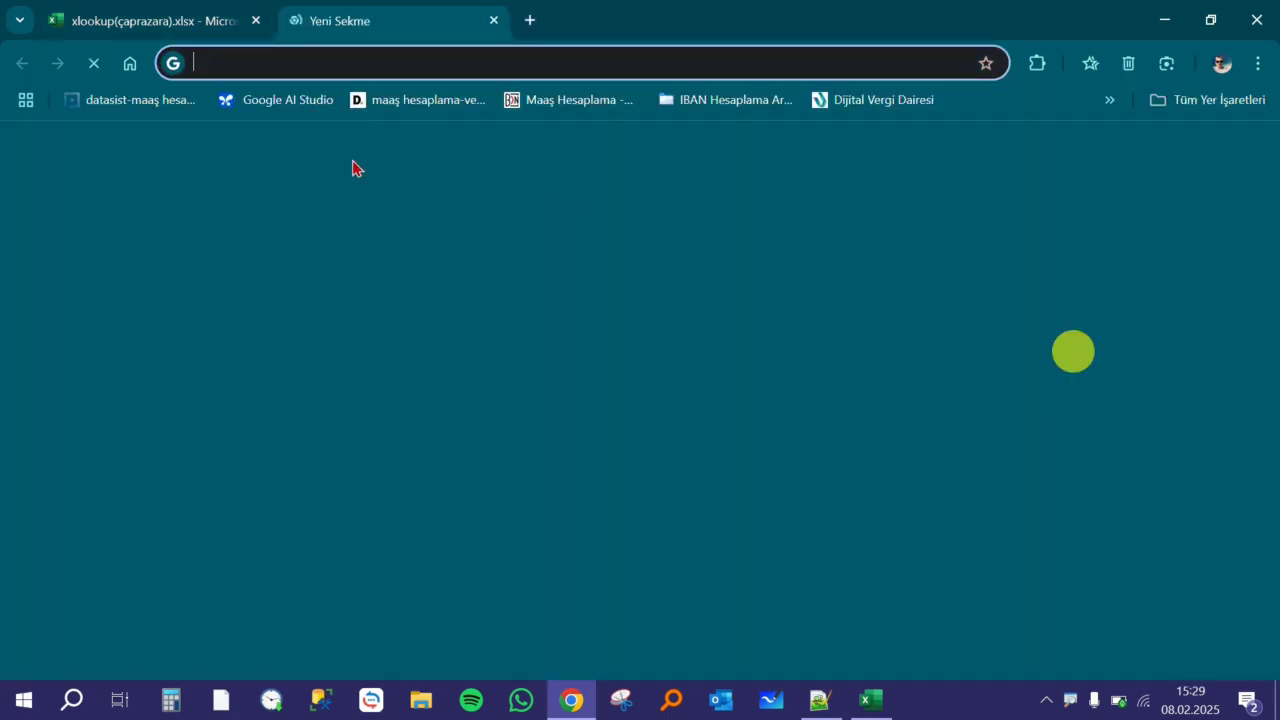
{"action": "type", "text": "free"}
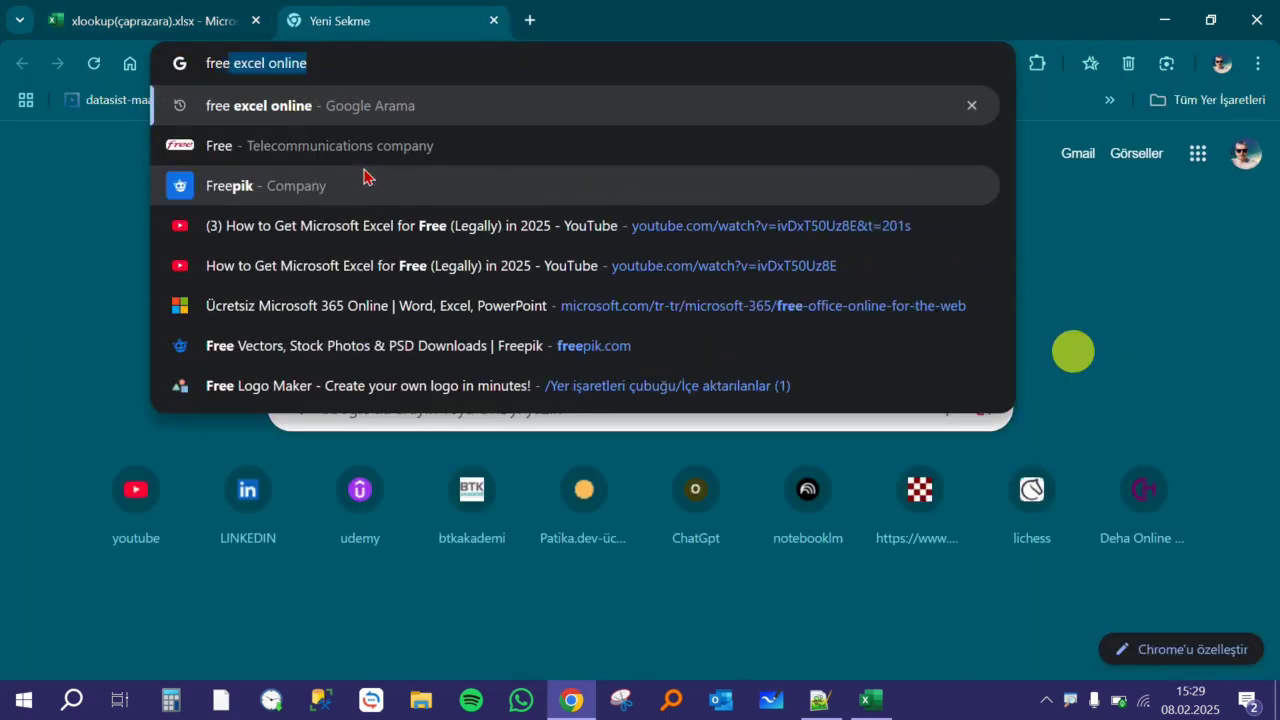
{"action": "key", "text": "Return"}
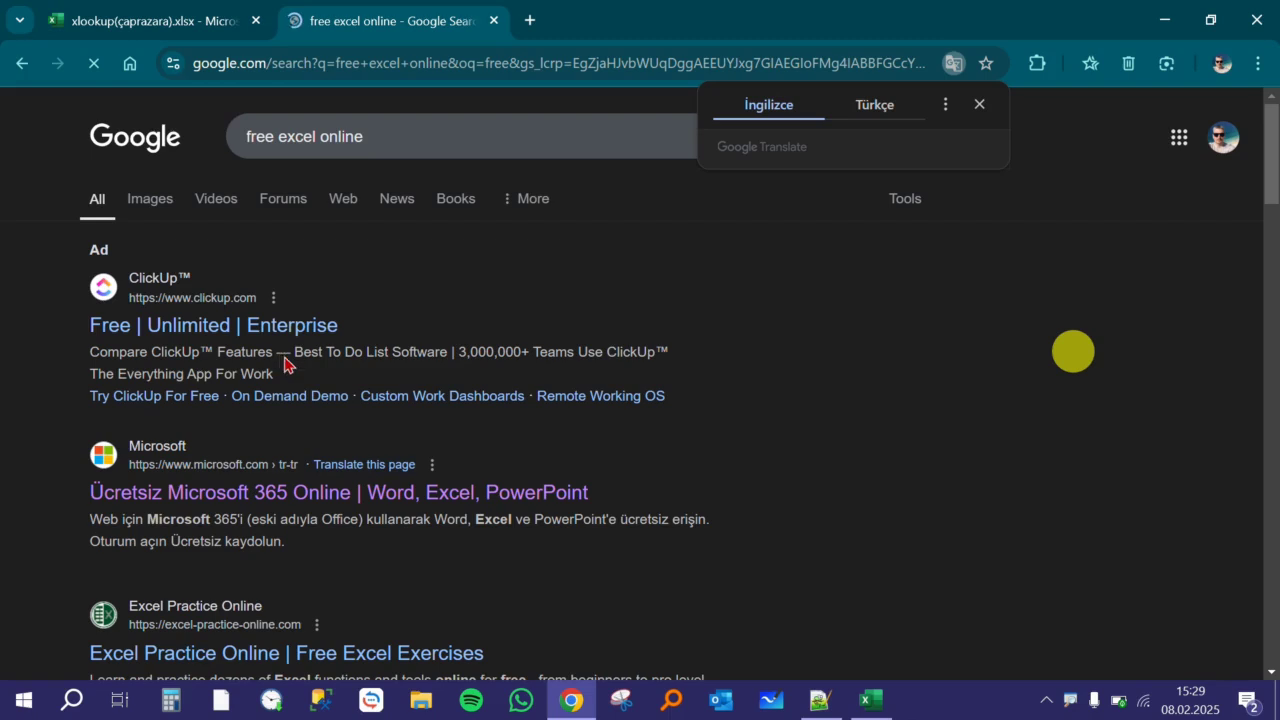
Step: Open Microsoft's free Microsoft 365 online page, scroll through it, then return to the workbook
{"action": "left_click", "coordinate": [358, 494]}
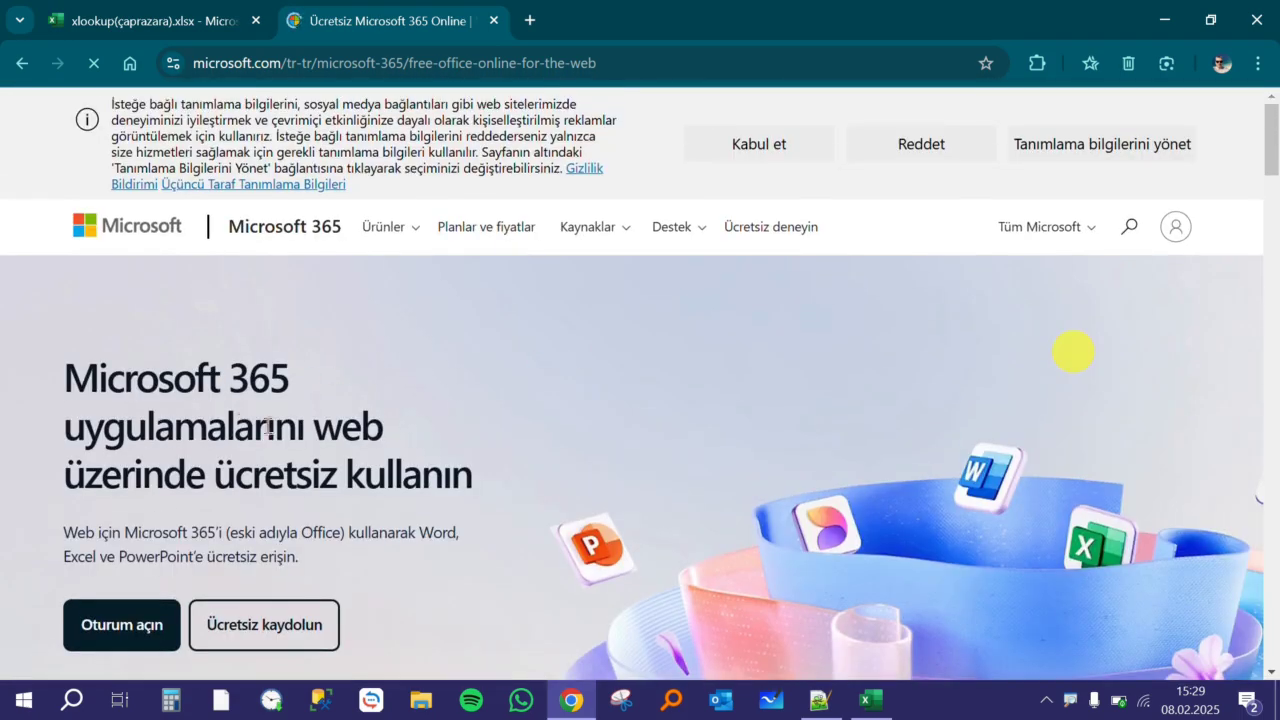
{"action": "scroll", "coordinate": [545, 477], "scroll_direction": "down", "scroll_amount": 3}
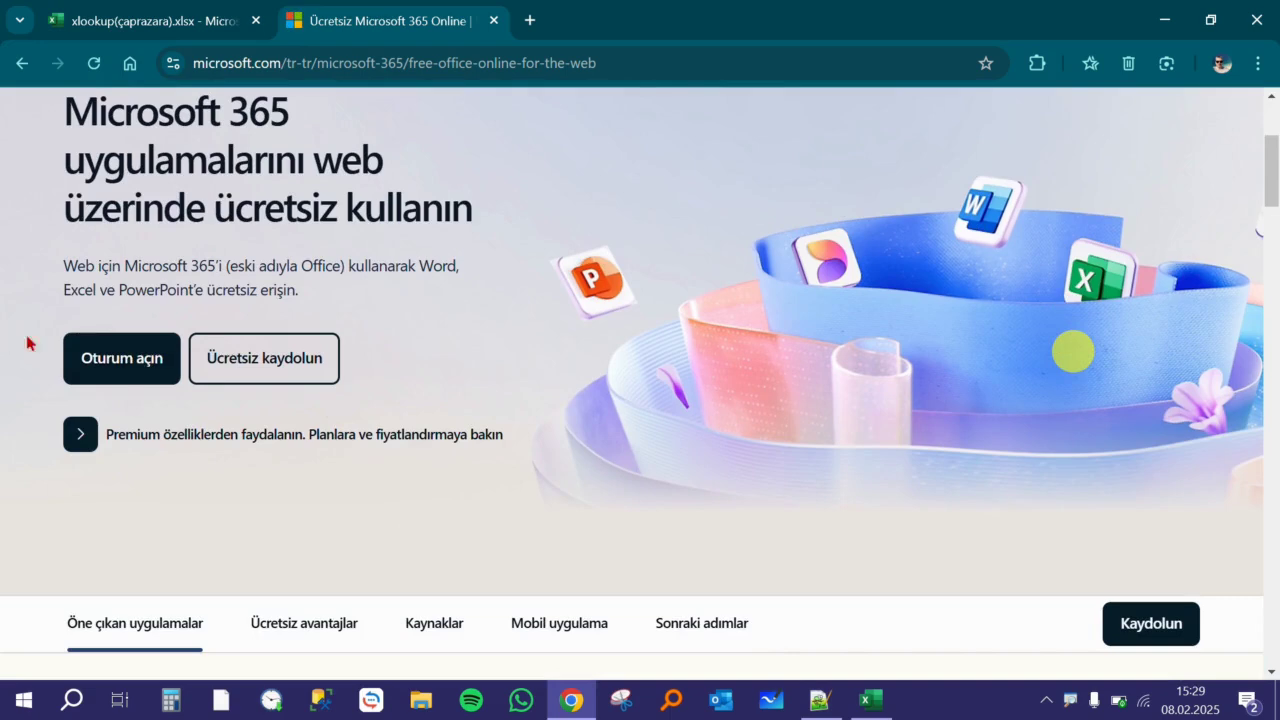
{"action": "scroll", "coordinate": [600, 357], "scroll_direction": "down", "scroll_amount": 5}
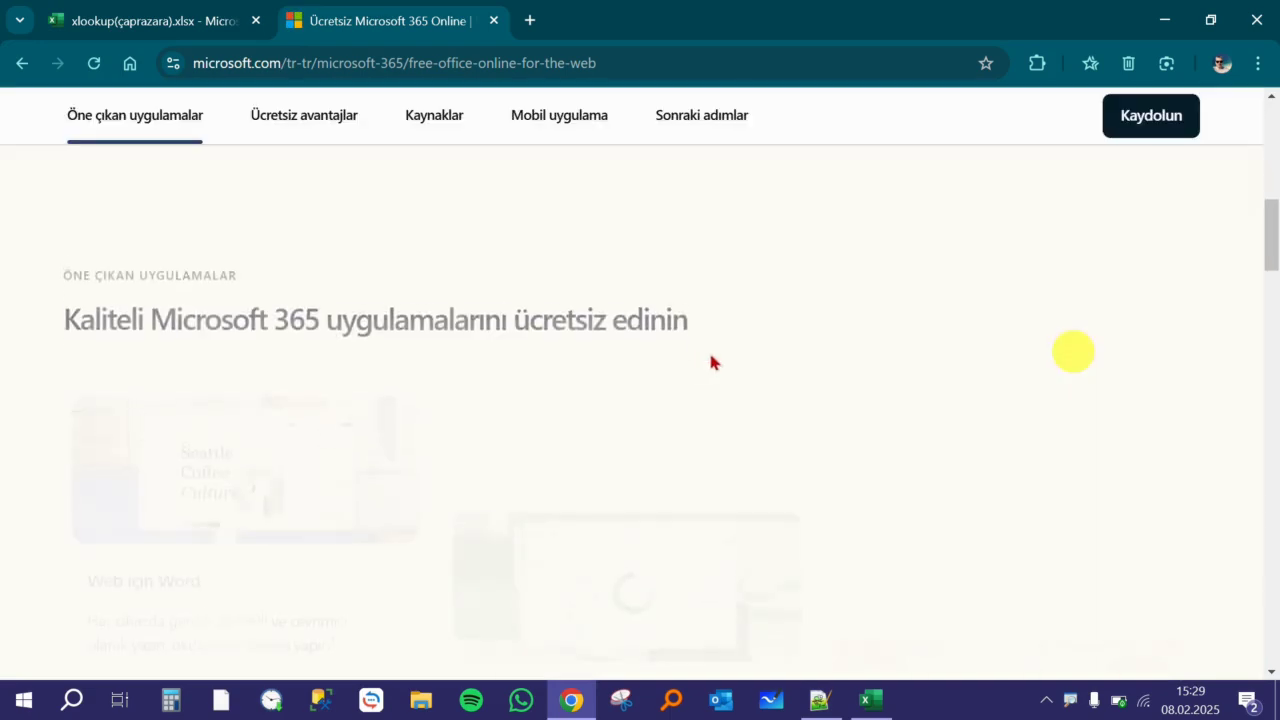
{"action": "scroll", "coordinate": [650, 364], "scroll_direction": "down", "scroll_amount": 3}
{"action": "scroll", "coordinate": [606, 363], "scroll_direction": "up", "scroll_amount": 3}
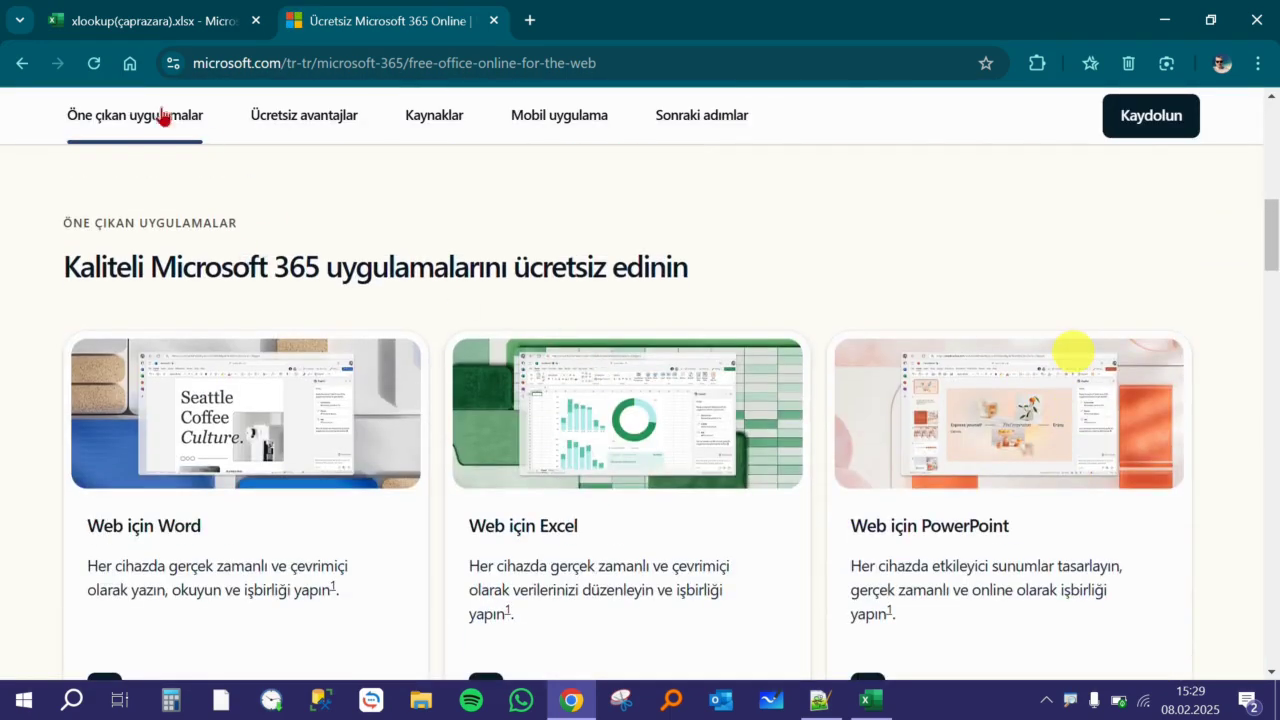
{"action": "scroll", "coordinate": [363, 434], "scroll_direction": "down", "scroll_amount": 3}
{"action": "scroll", "coordinate": [265, 432], "scroll_direction": "up", "scroll_amount": 3}
{"action": "scroll", "coordinate": [1124, 445], "scroll_direction": "down", "scroll_amount": 3}
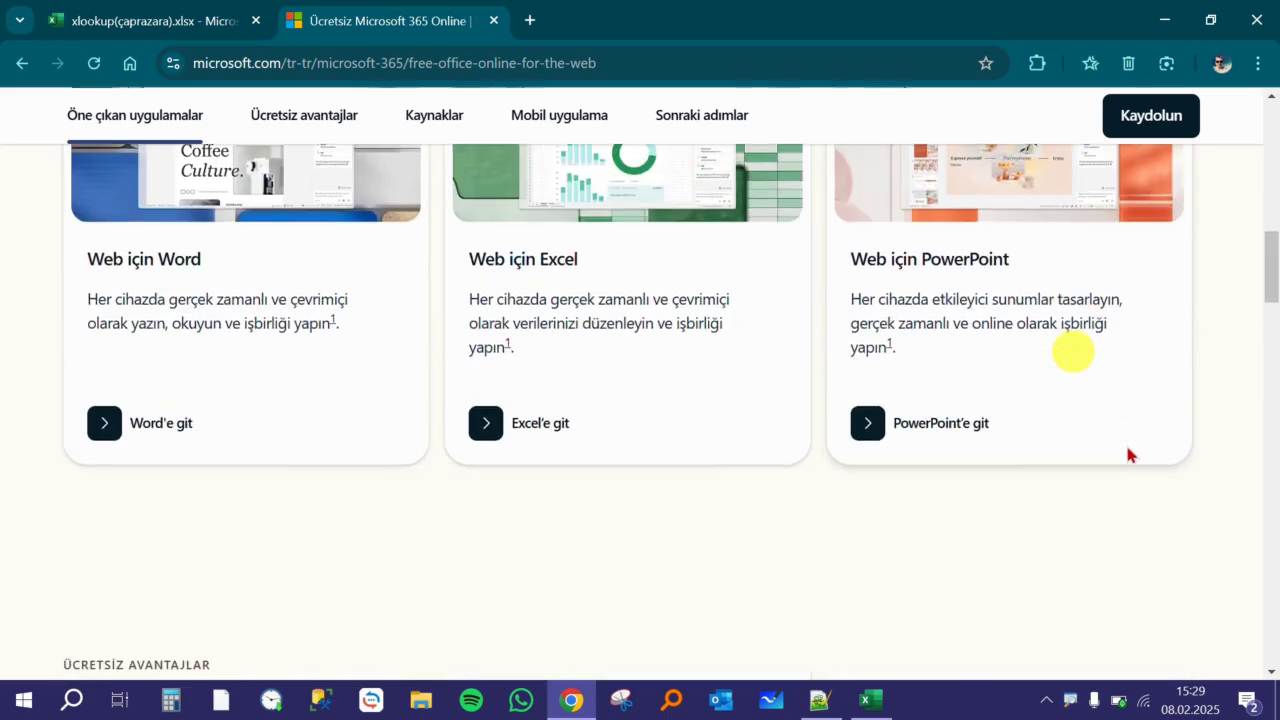
{"action": "scroll", "coordinate": [391, 377], "scroll_direction": "down", "scroll_amount": 3}
{"action": "scroll", "coordinate": [497, 426], "scroll_direction": "up", "scroll_amount": 9}
{"action": "scroll", "coordinate": [517, 423], "scroll_direction": "up", "scroll_amount": 6}
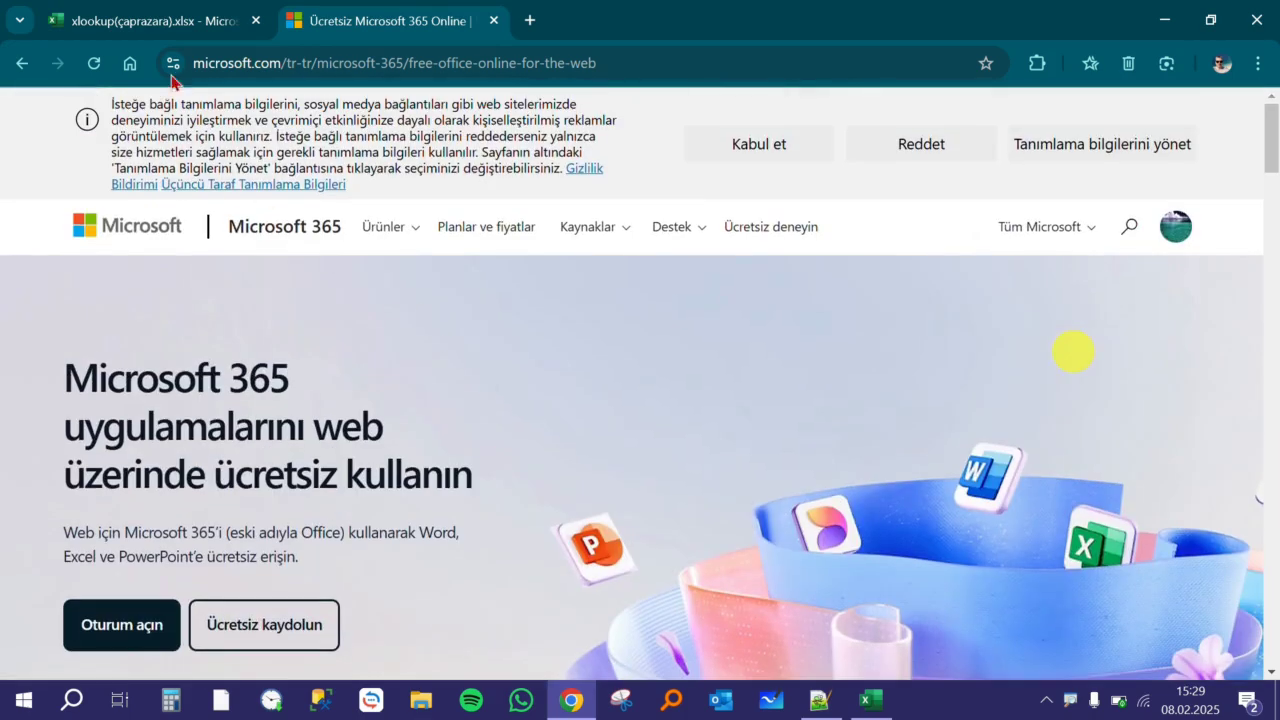
{"action": "left_click", "coordinate": [163, 20]}
Step: Select cells H8, H15 and H10 in the lookup area, ending back on H8
{"action": "left_click", "coordinate": [575, 382]}
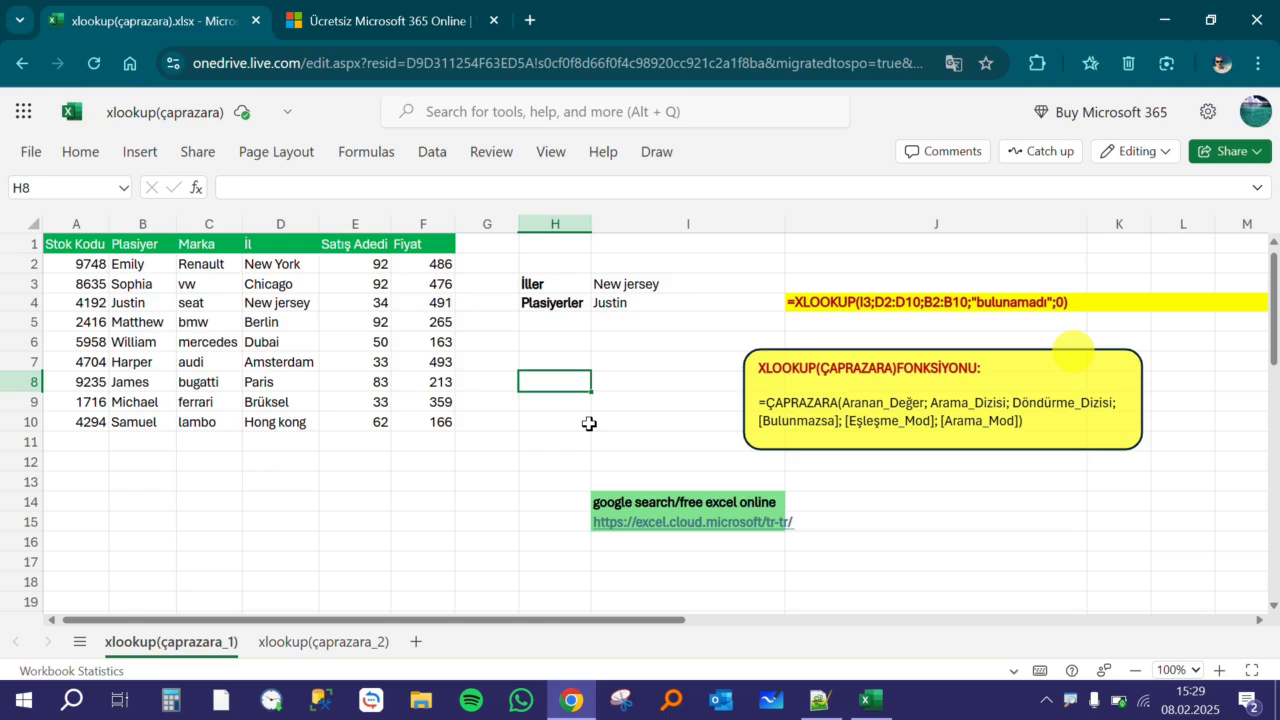
{"action": "mouse_move", "coordinate": [665, 520]}
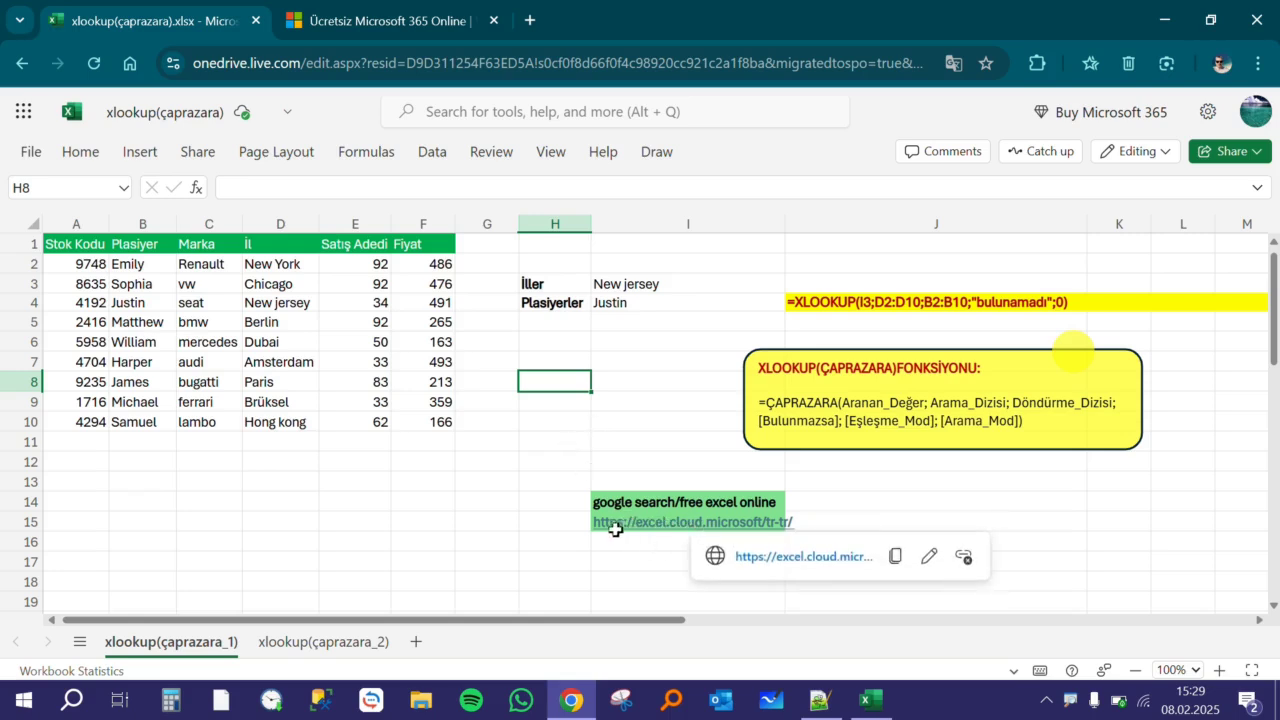
{"action": "left_click", "coordinate": [562, 524]}
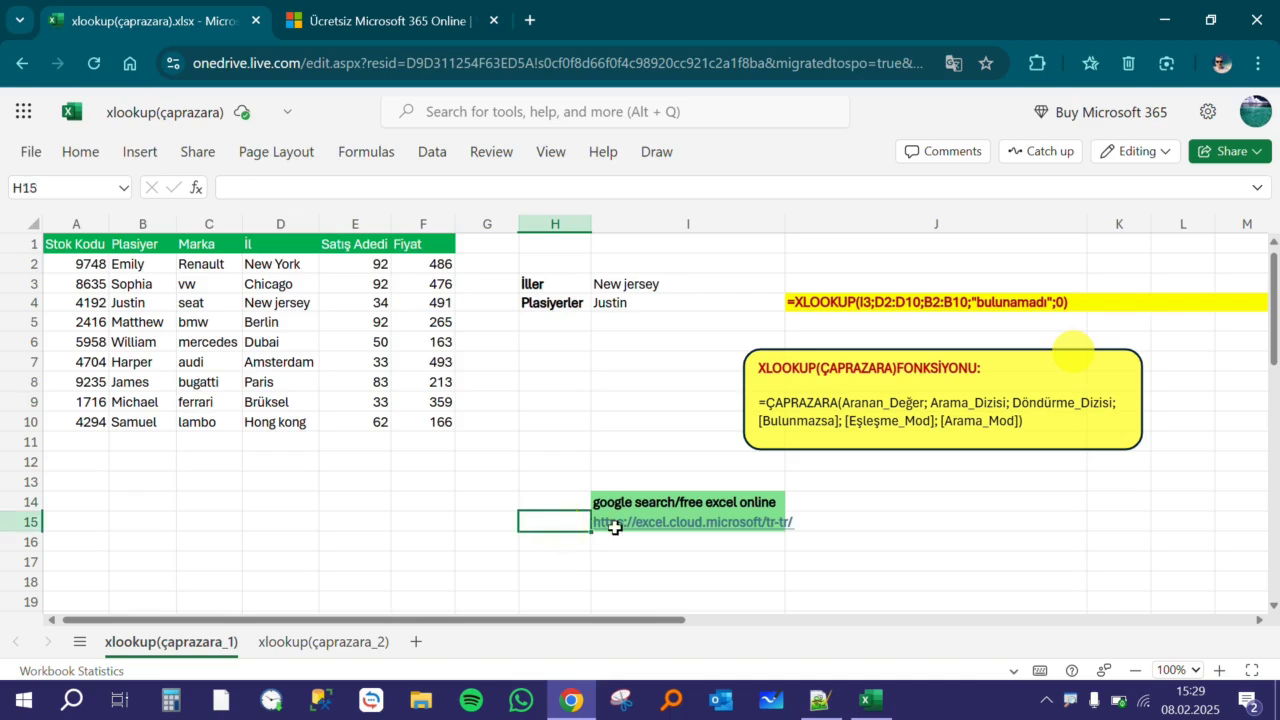
{"action": "left_click", "coordinate": [570, 417]}
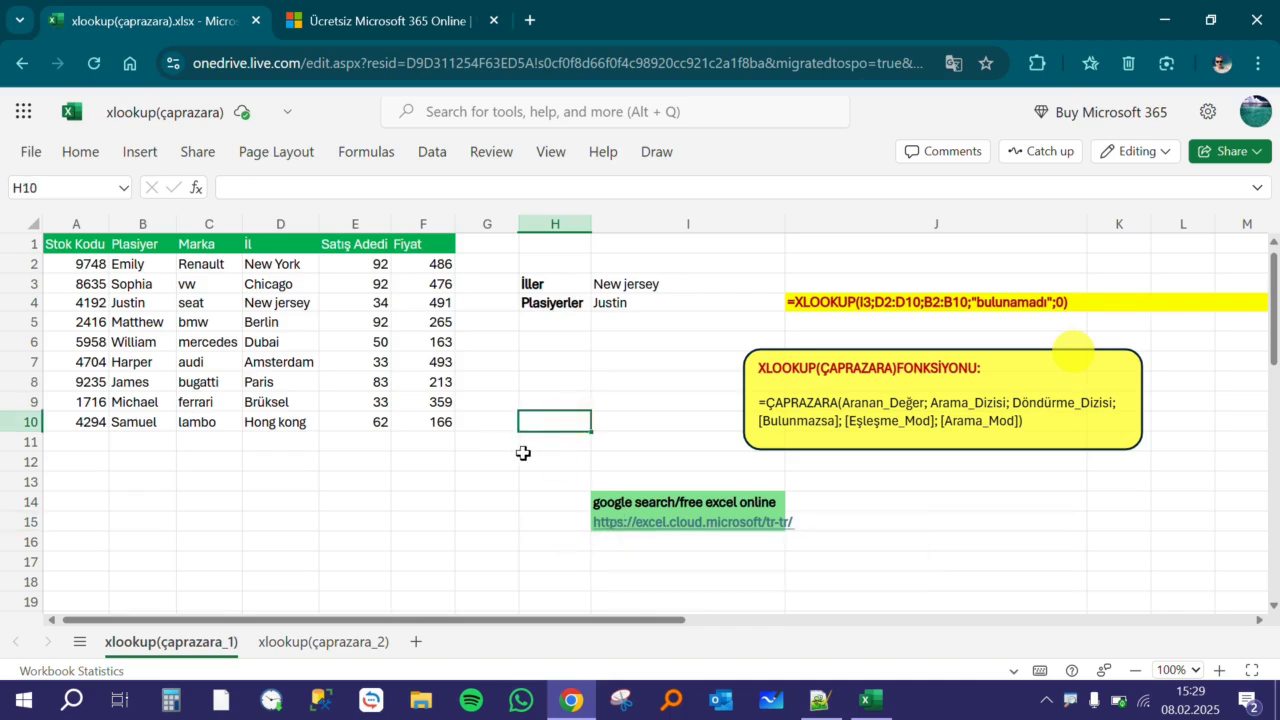
{"action": "left_click", "coordinate": [564, 379]}
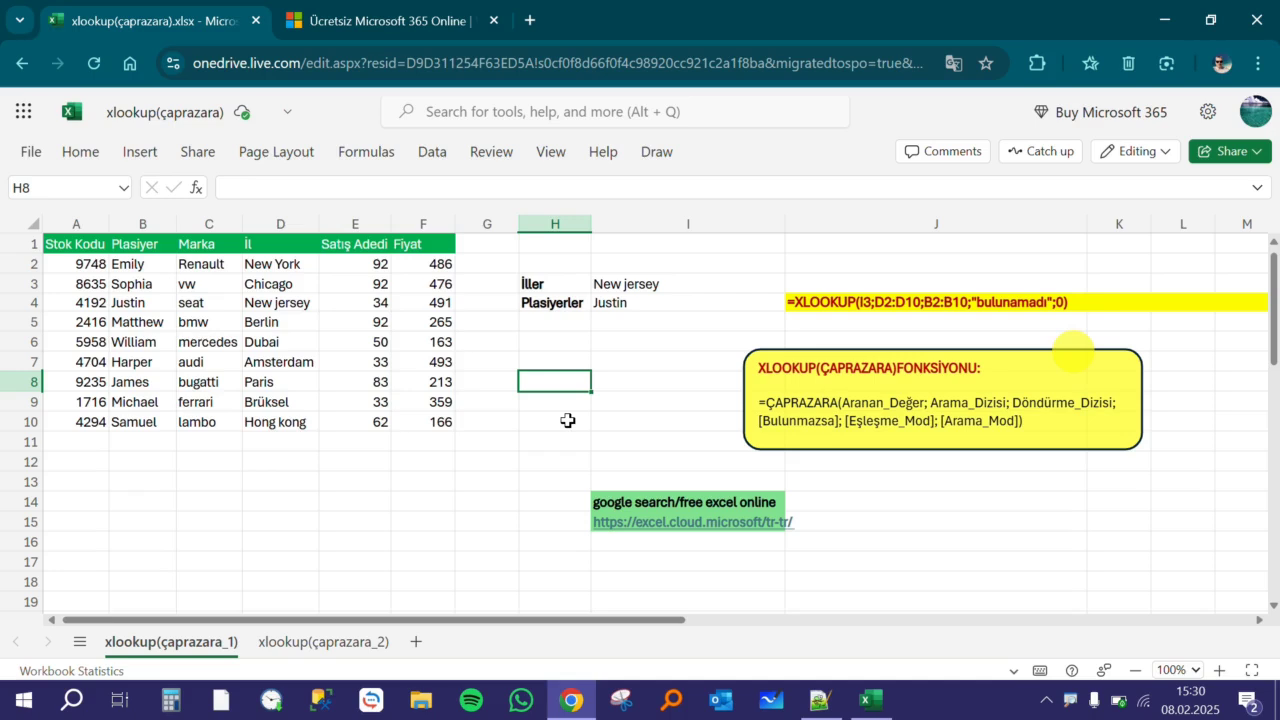
Step: Look through the Share and Insert tabs, then open the File menu
{"action": "left_click", "coordinate": [196, 152]}
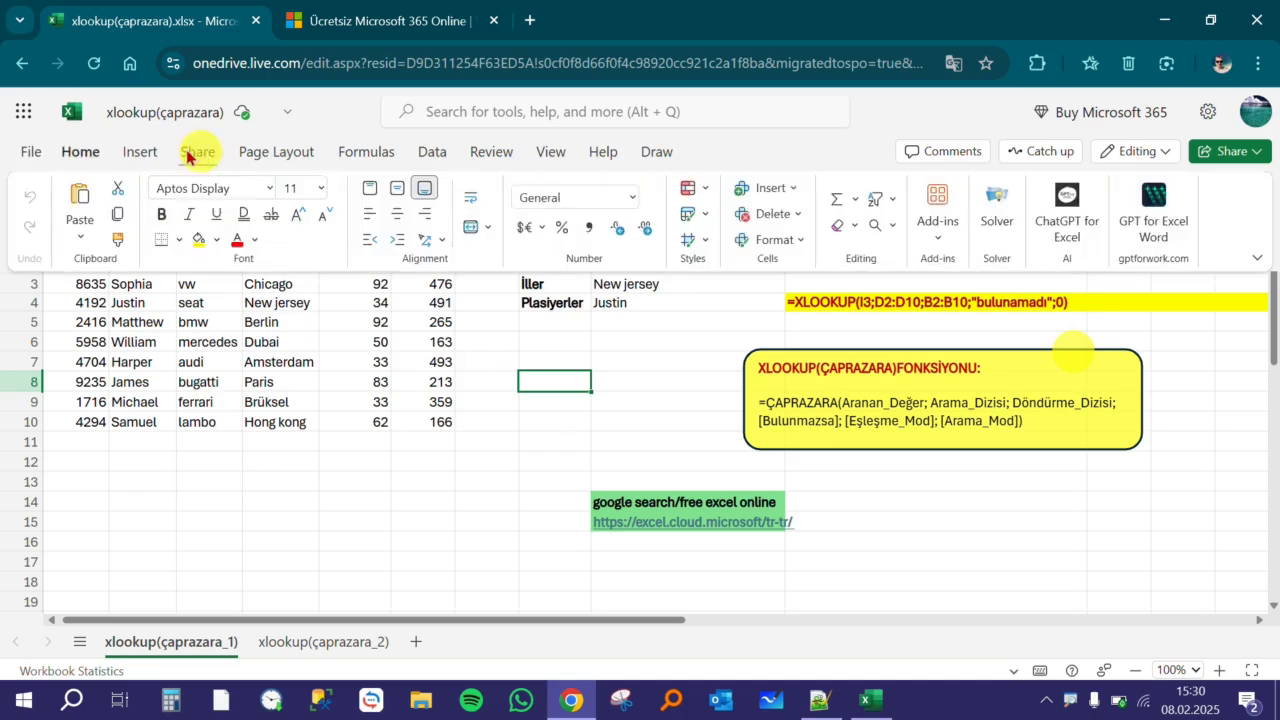
{"action": "left_click", "coordinate": [142, 153]}
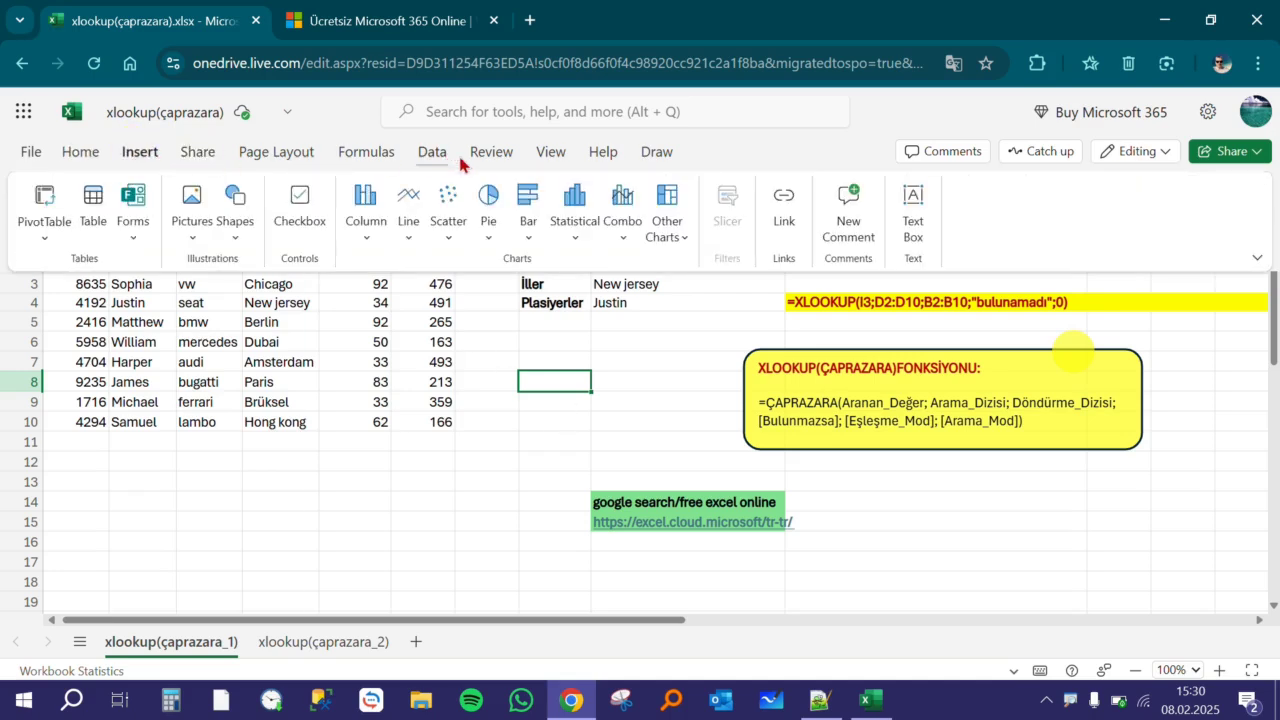
{"action": "left_click", "coordinate": [30, 155]}
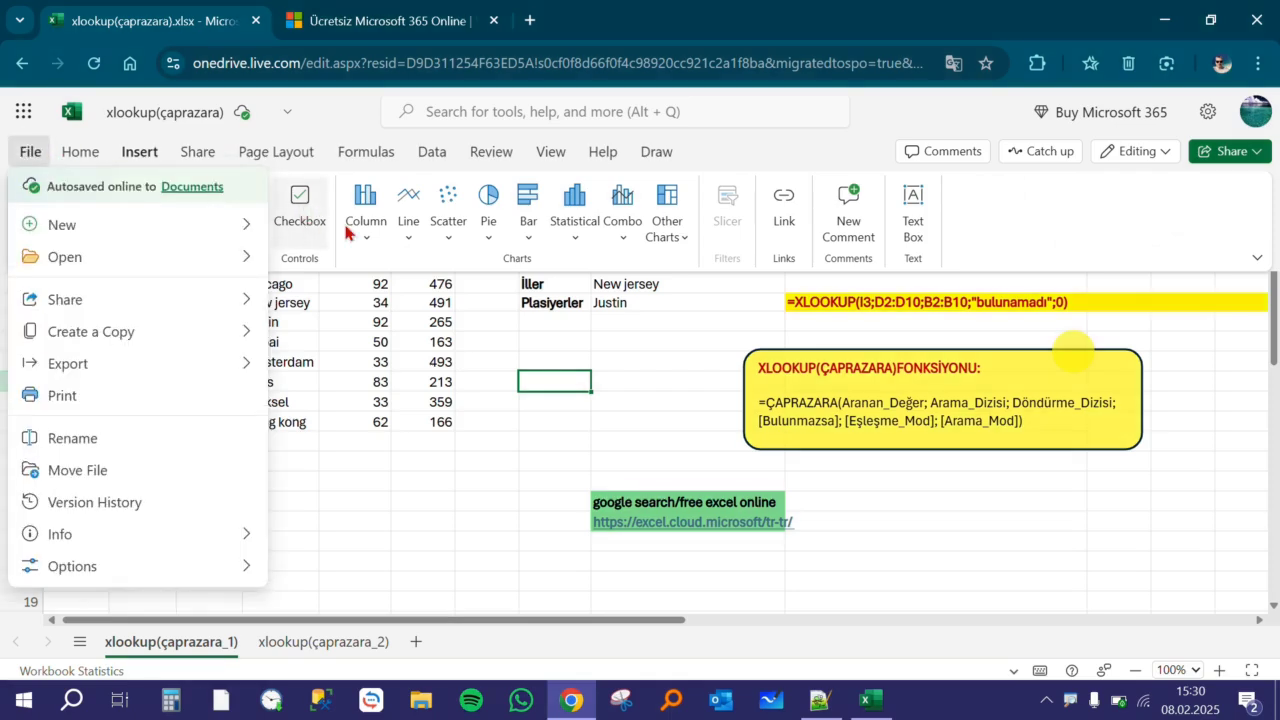